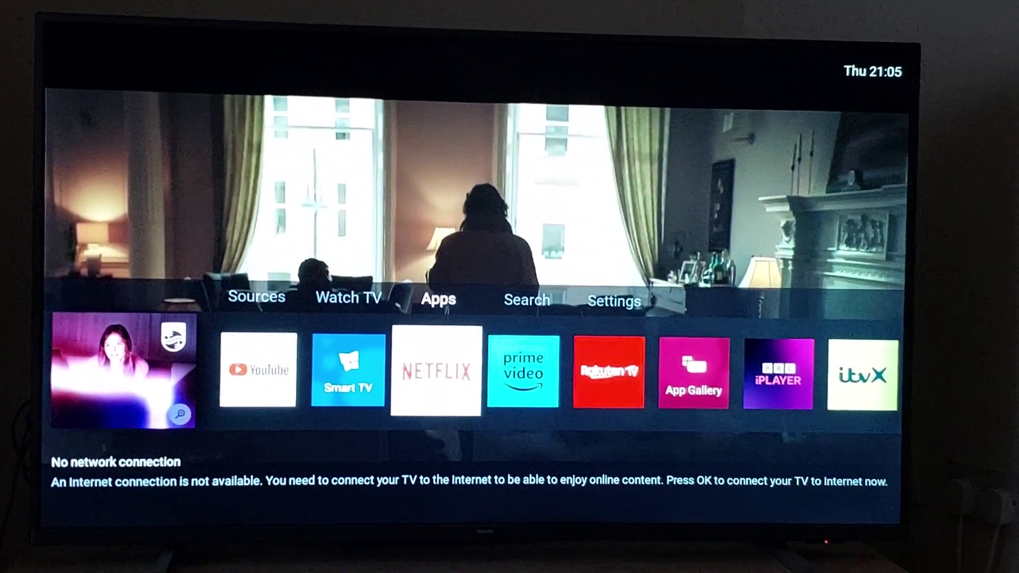
Move from Apps to the Search page showing the empty Smart TV search field.
{"action": "key", "text": "Right"}
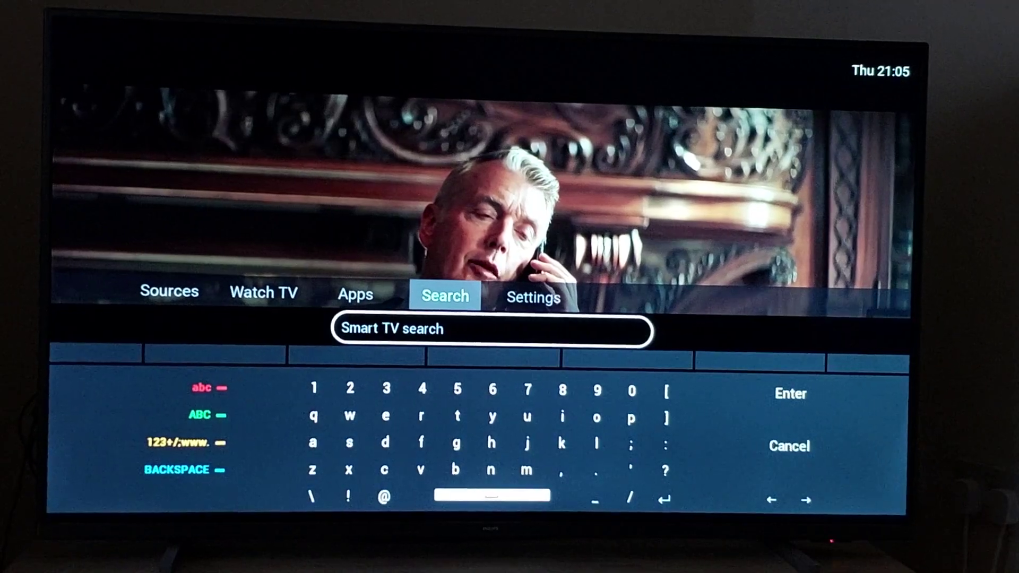
Move to the Settings tab and highlight the Install channels tile.
{"action": "key", "text": "Right"}
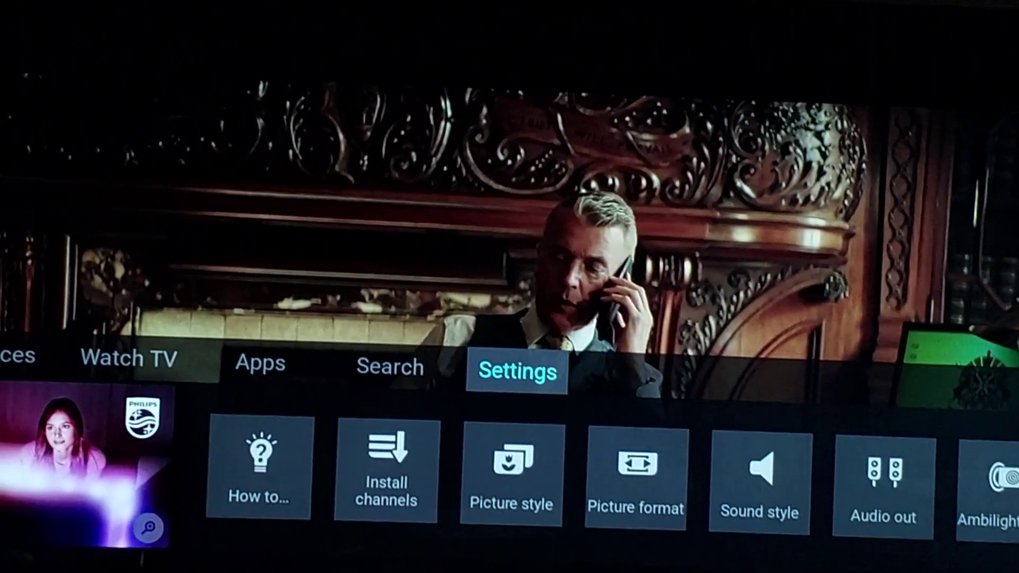
{"action": "key", "text": "Down"}
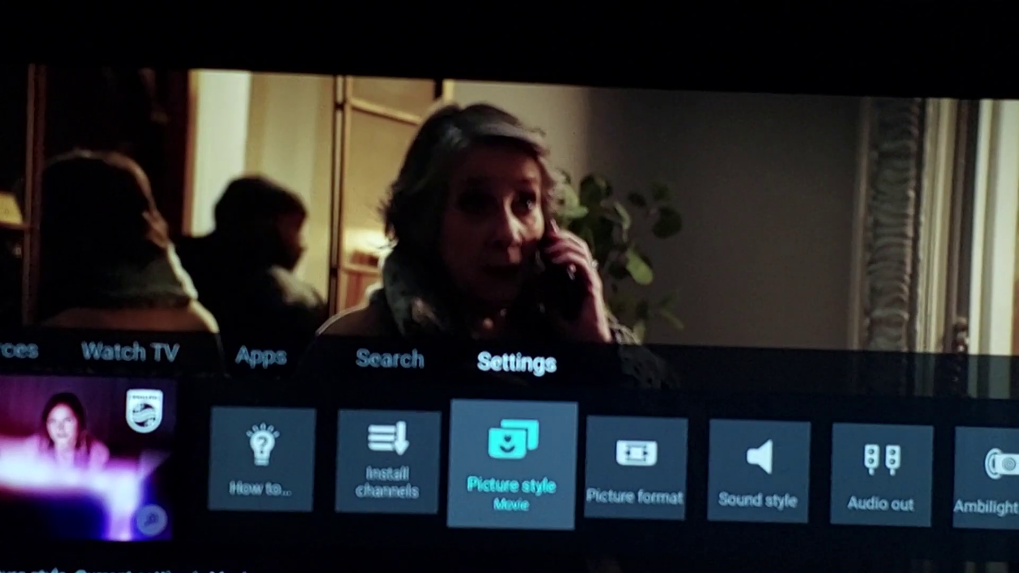
{"action": "key", "text": "Left"}
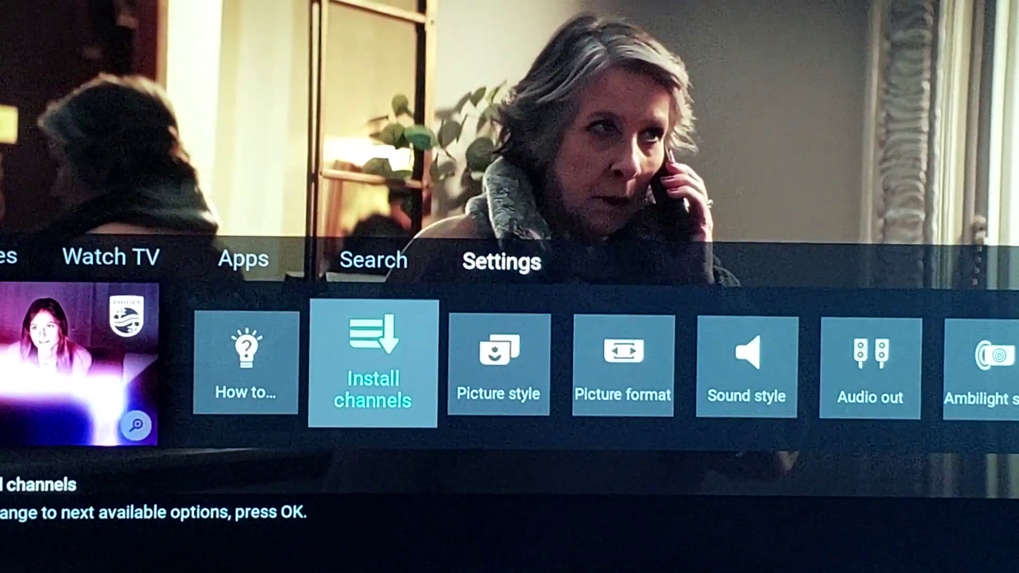
Open Install channels and reach the Search for satellite confirmation prompt.
{"action": "key", "text": "Return"}
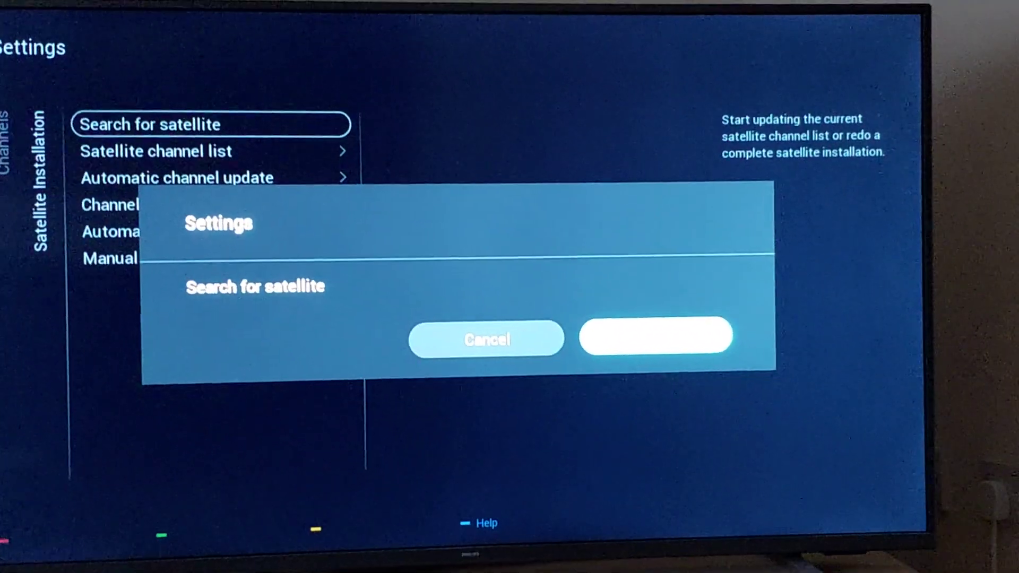
Confirm the satellite search and choose Reinstall channels with All channels unsorted.
{"action": "key", "text": "Return"}
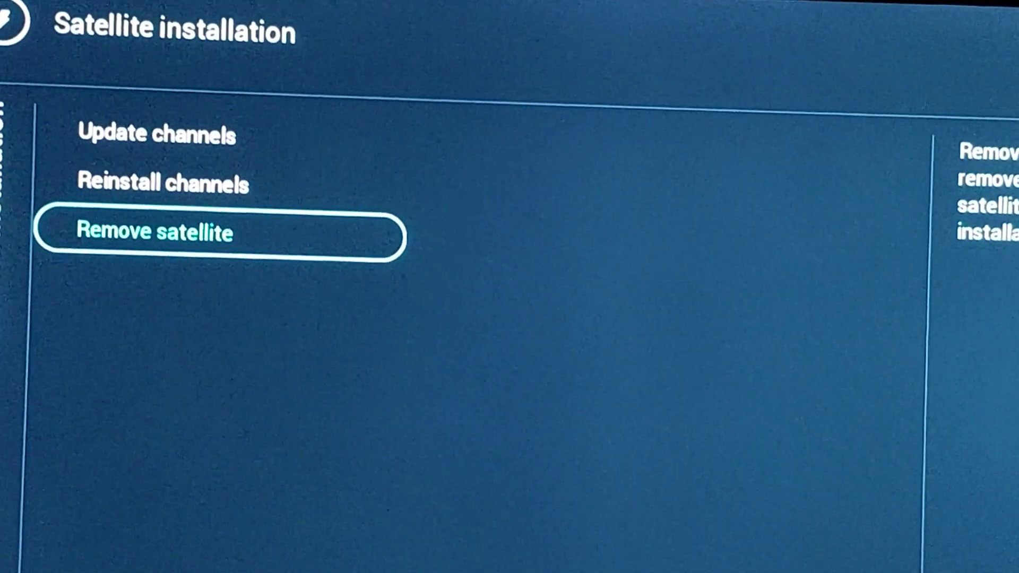
{"action": "key", "text": "Return"}
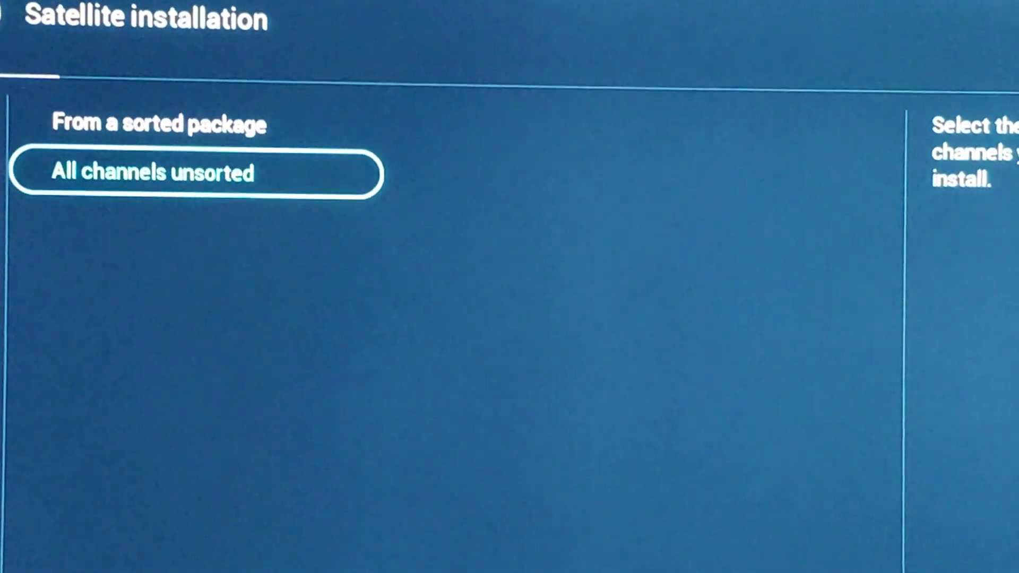
{"action": "key", "text": "Return"}
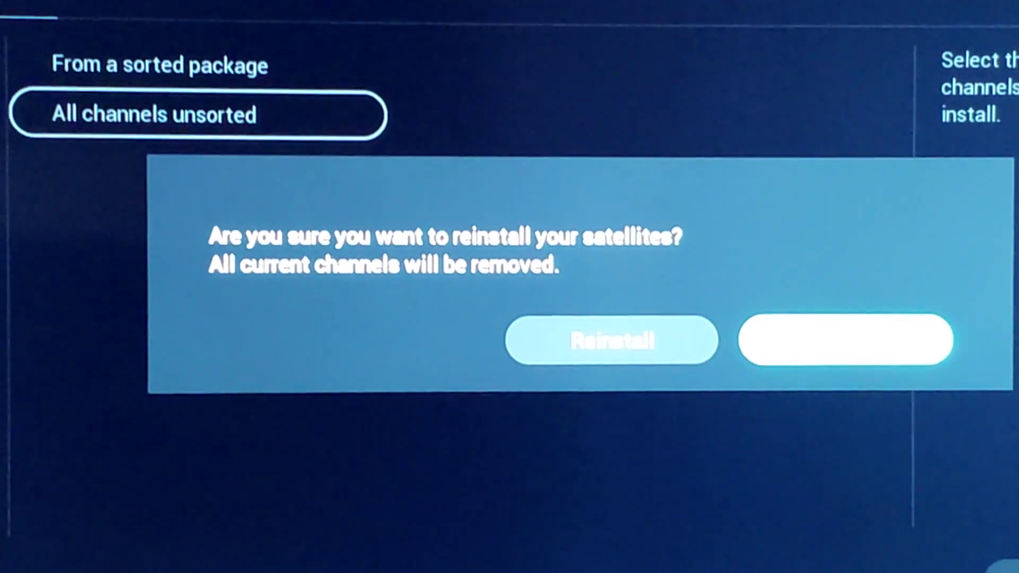
Accept removing current channels and start installing from ASTRA 28.2E.
{"action": "key", "text": "Left"}
{"action": "key", "text": "Return"}
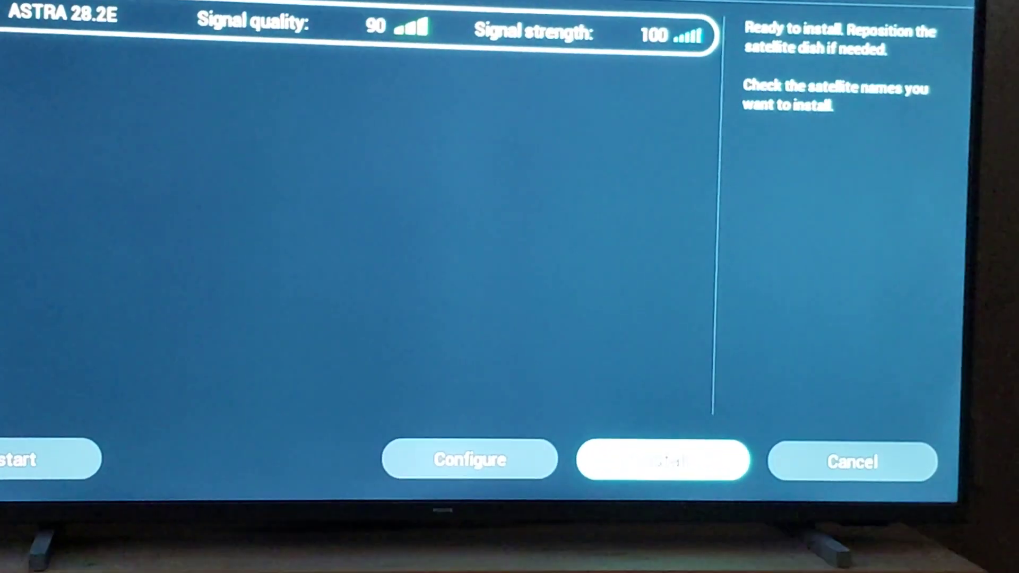
{"action": "key", "text": "Return"}
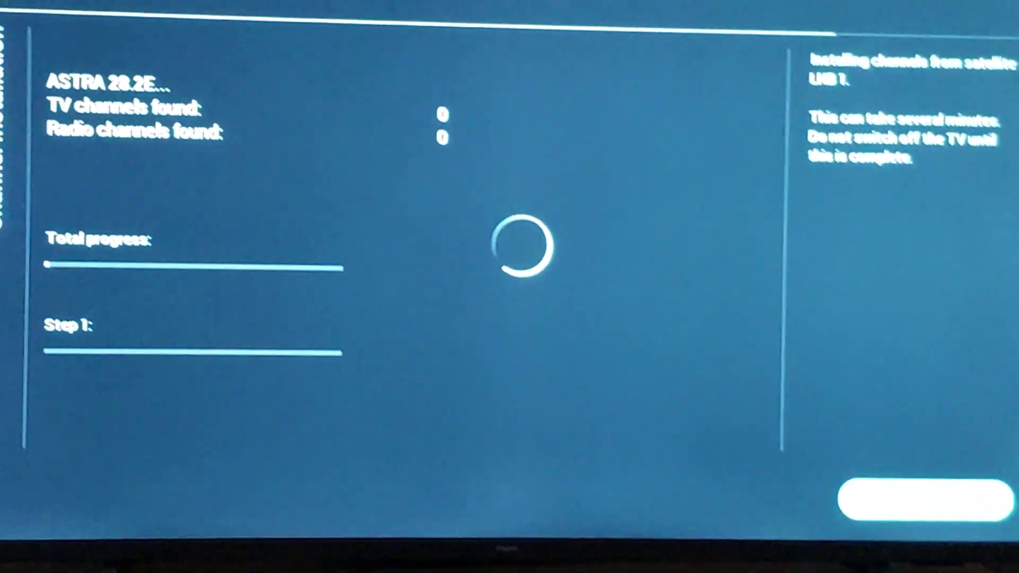